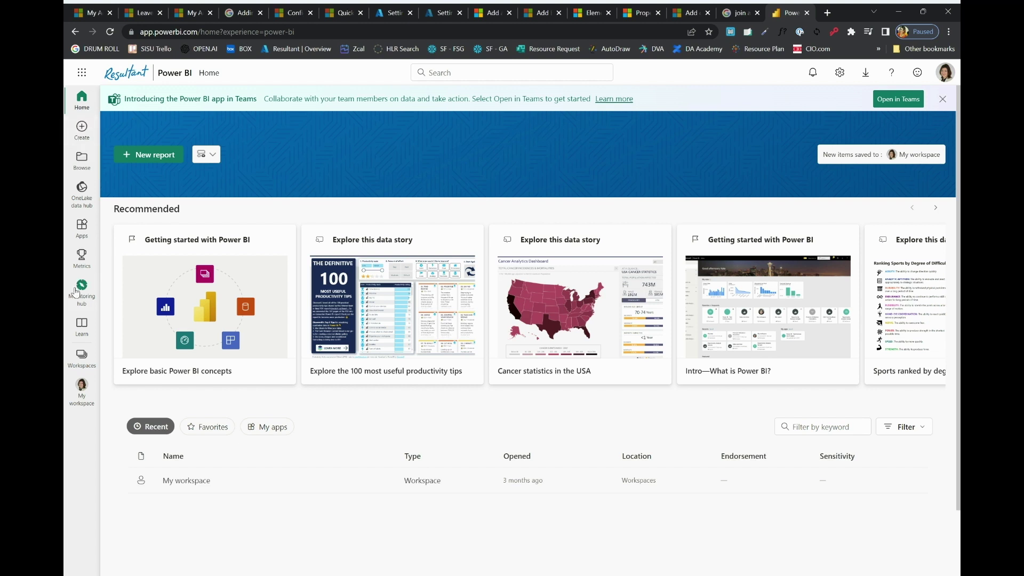
# Start a new workspace named 'Example Workspace' and review its domain options
pyautogui.click(80, 358)
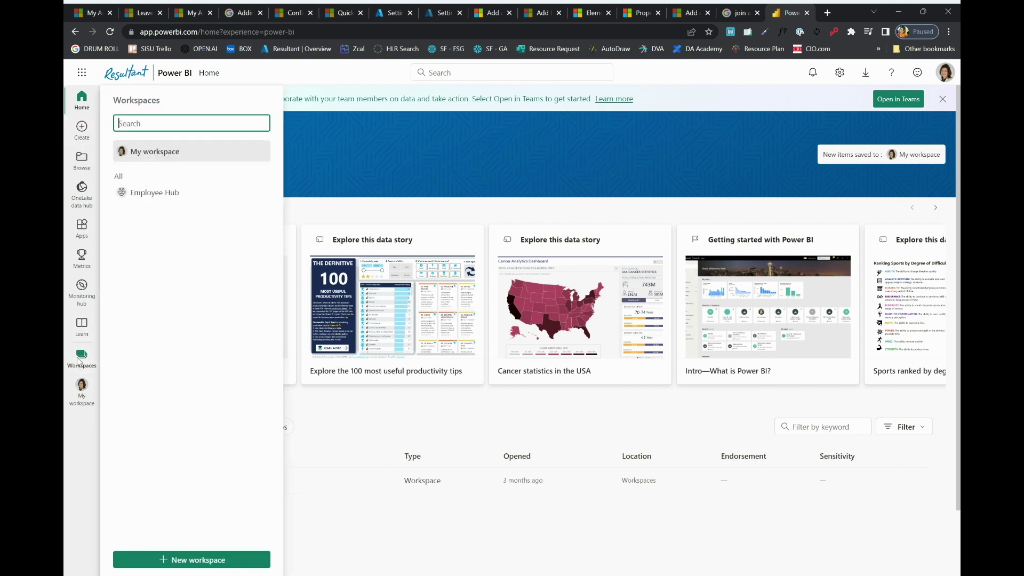
pyautogui.click(208, 561)
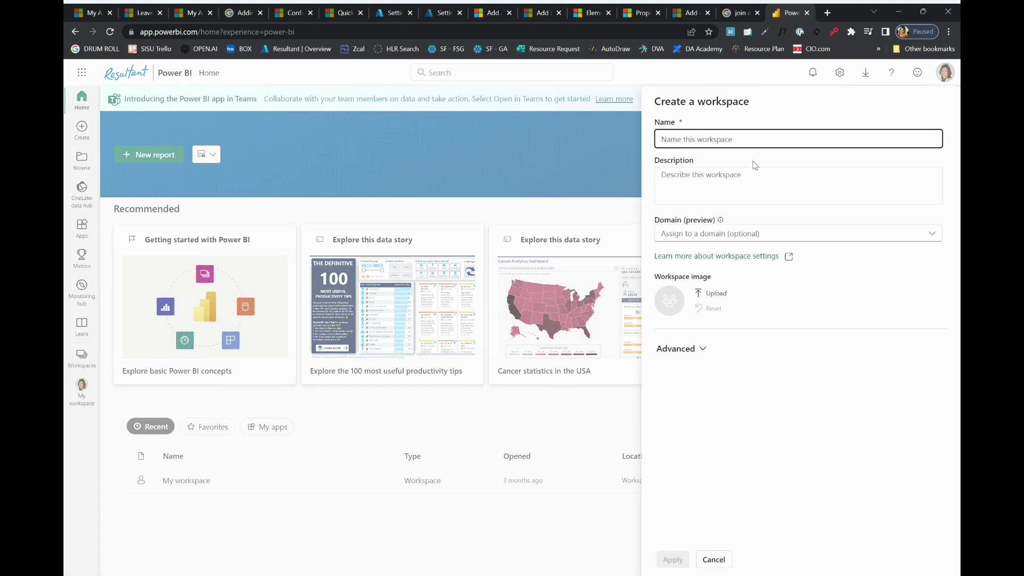
pyautogui.write('Example Workspace')
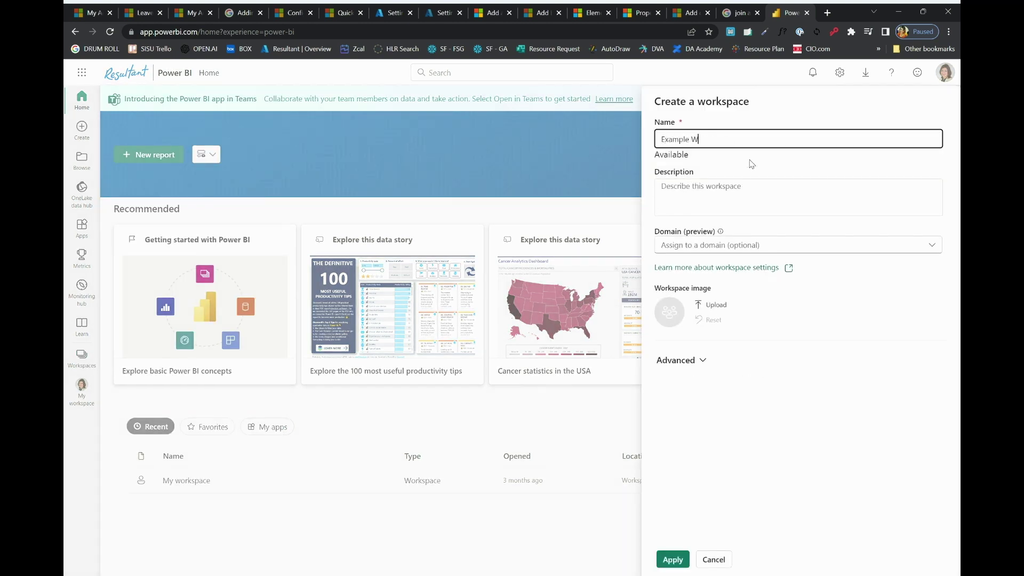
pyautogui.click(727, 201)
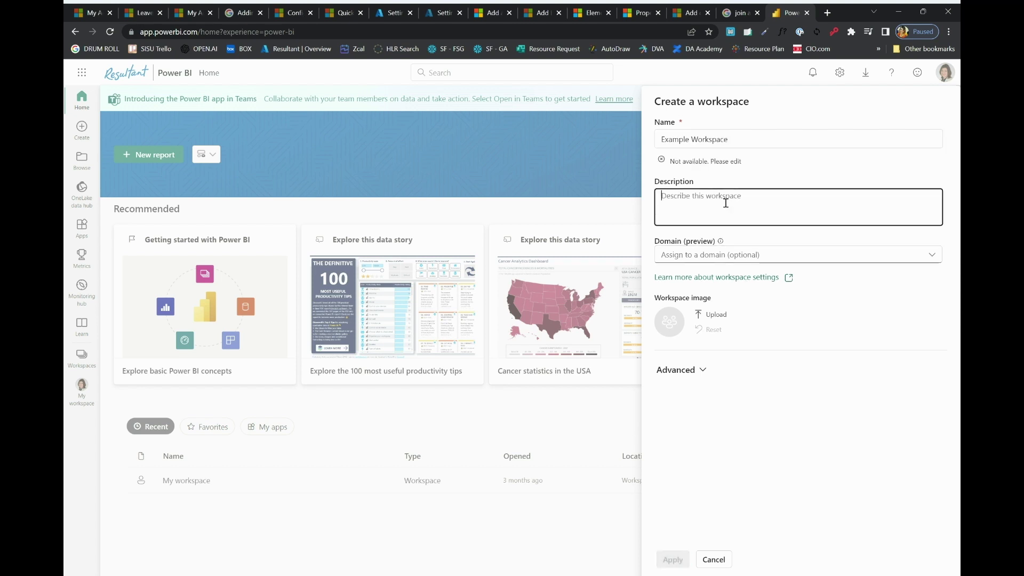
pyautogui.click(853, 264)
pyautogui.click(854, 340)
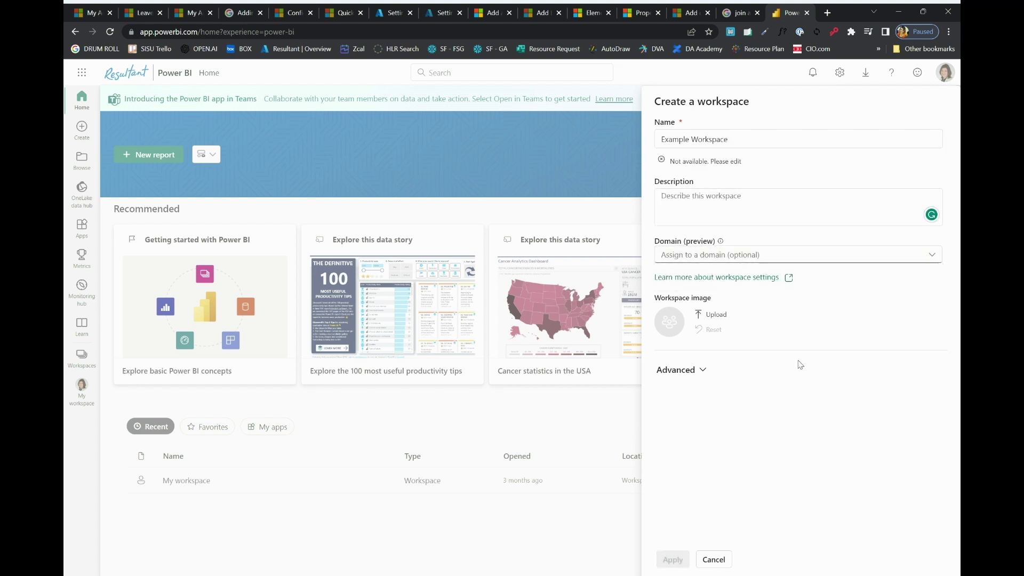
# Add a co-worker to the workspace's contact list under Advanced settings
pyautogui.click(688, 374)
pyautogui.scroll(-3, 799, 392)
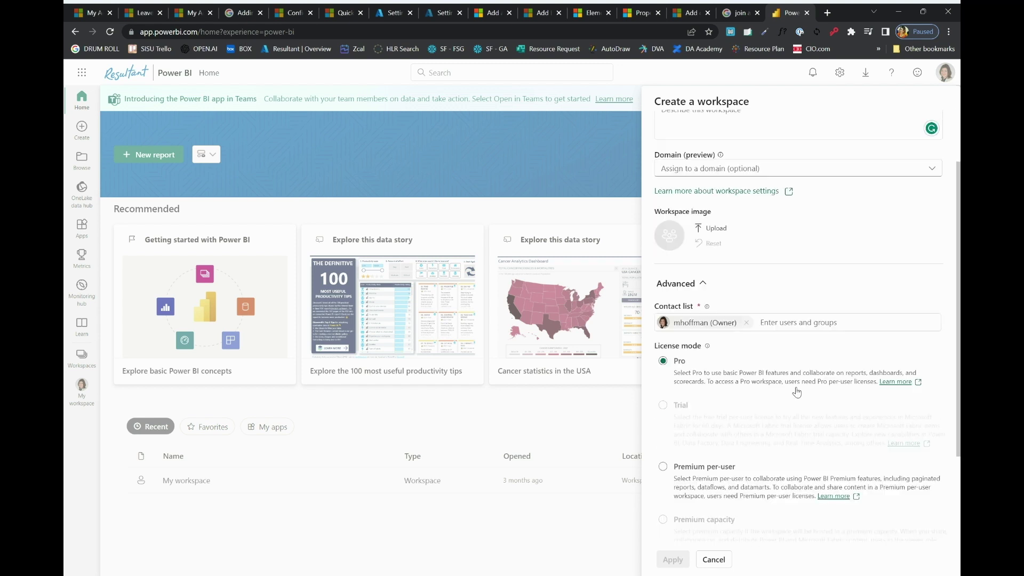
pyautogui.click(827, 321)
pyautogui.scroll(-2, 813, 368)
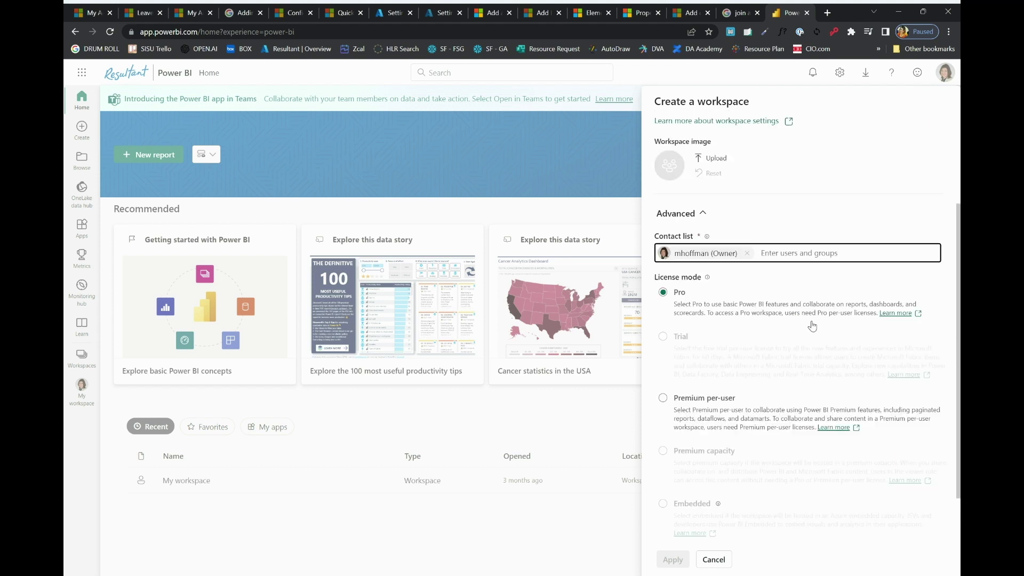
pyautogui.write('gary')
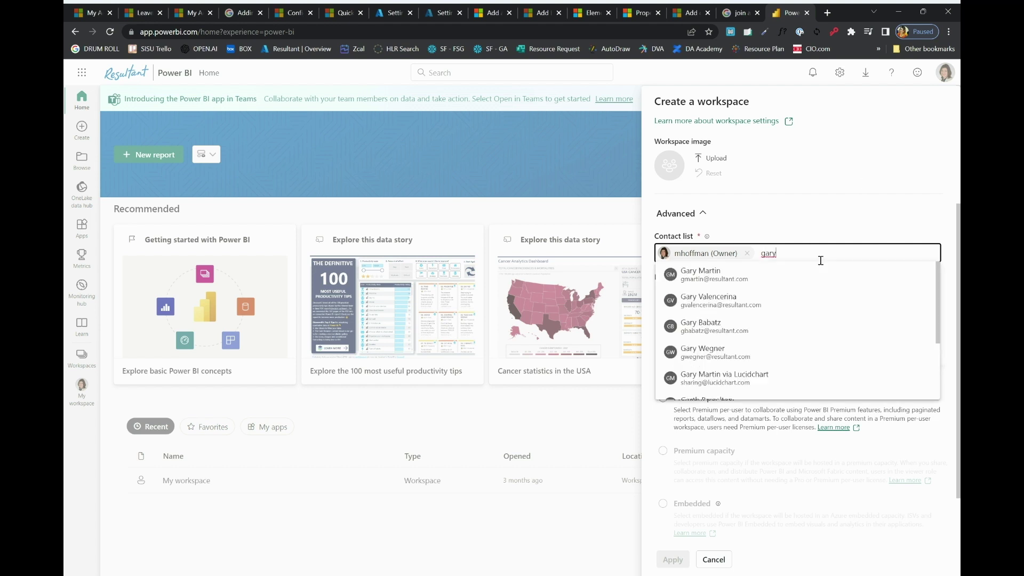
pyautogui.click(821, 275)
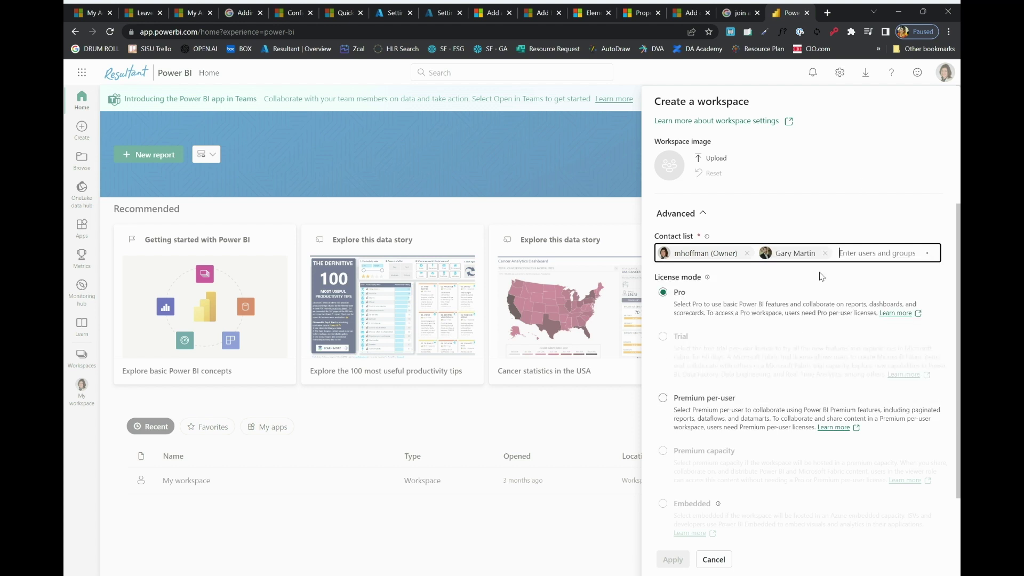
pyautogui.scroll(-1, 749, 332)
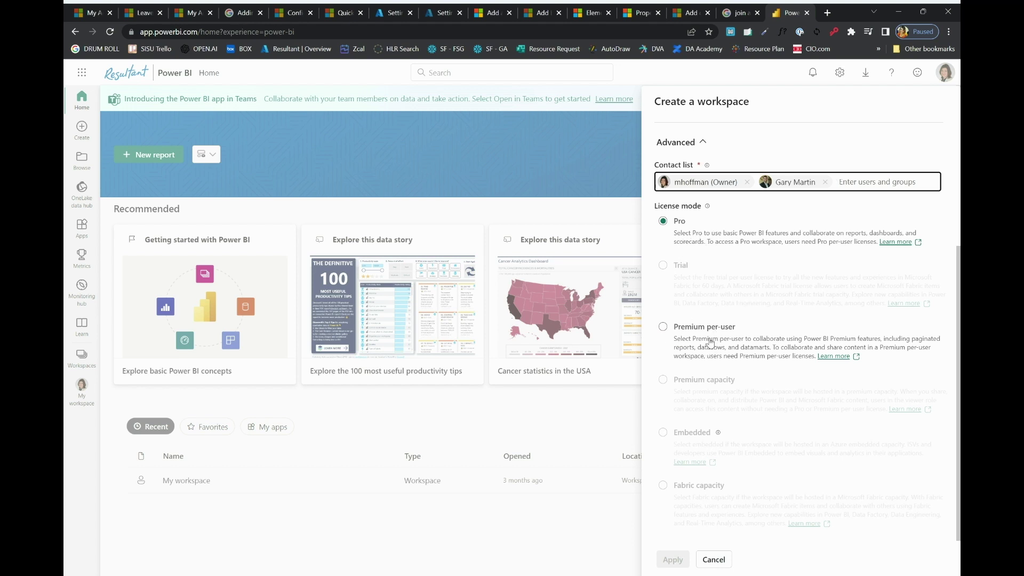
# Choose Premium per-user in the License mode section of the new workspace
pyautogui.scroll(-1, 710, 343)
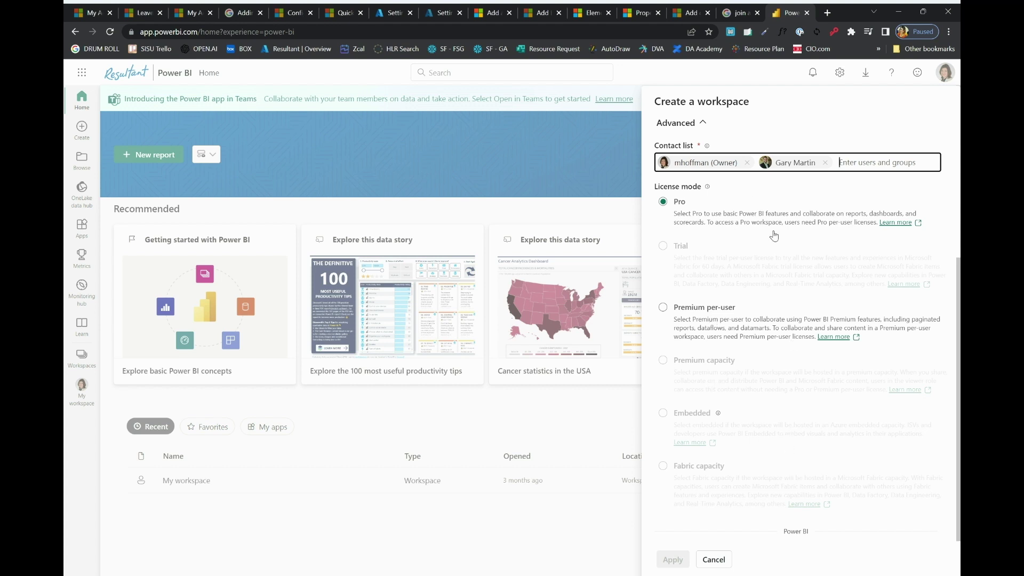
pyautogui.scroll(-1, 774, 235)
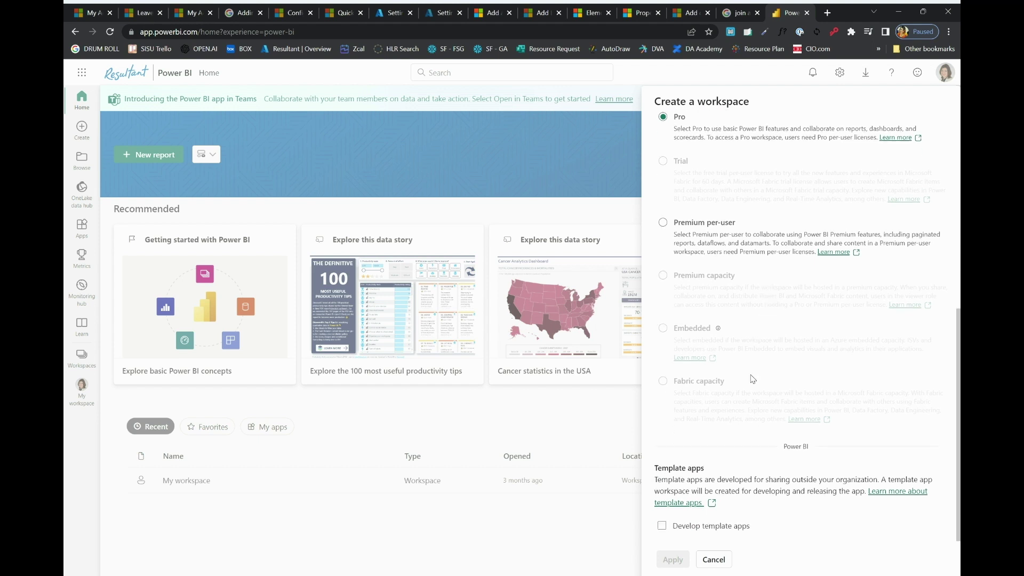
pyautogui.scroll(1, 723, 347)
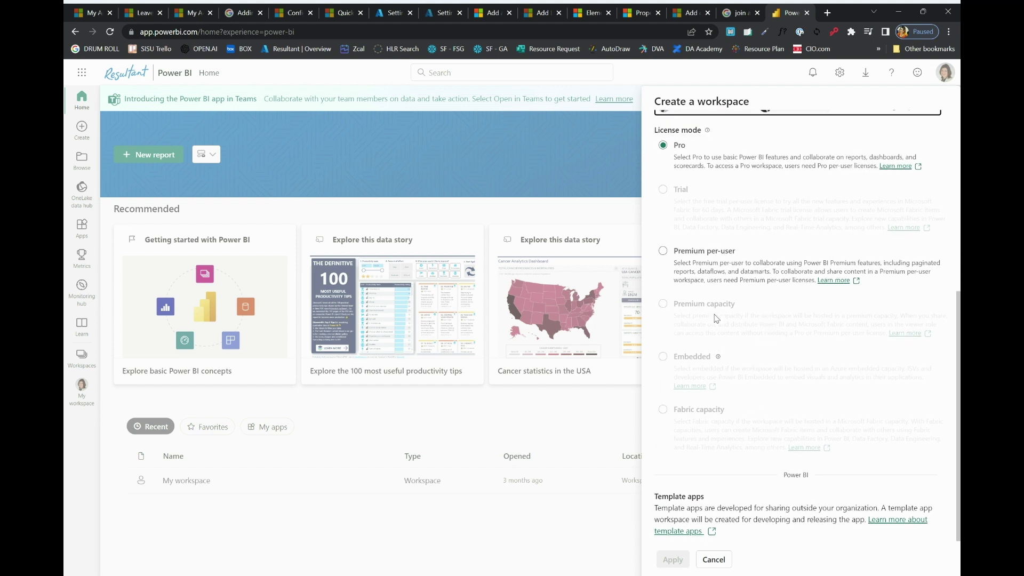
pyautogui.click(690, 258)
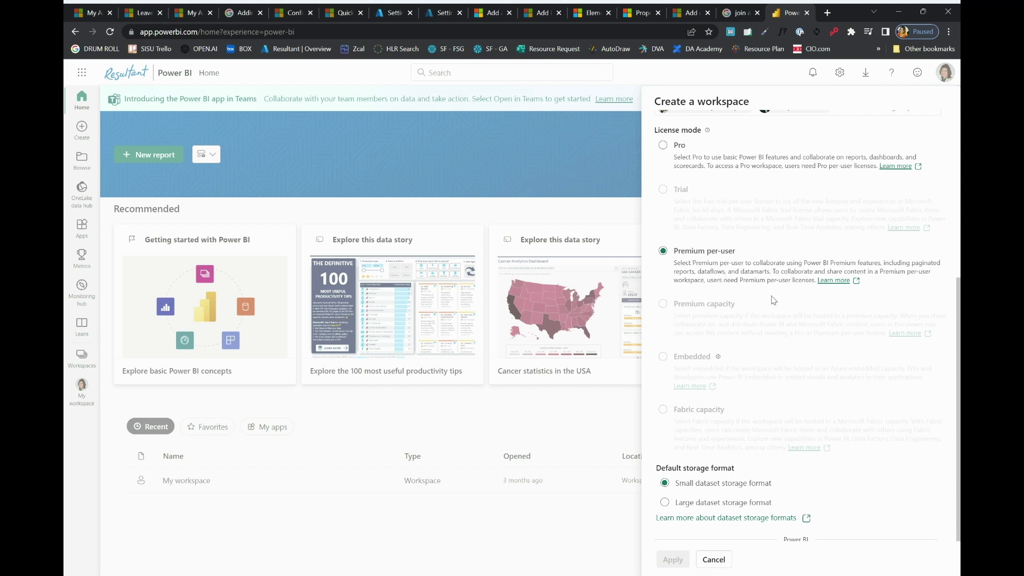
pyautogui.scroll(-2, 771, 314)
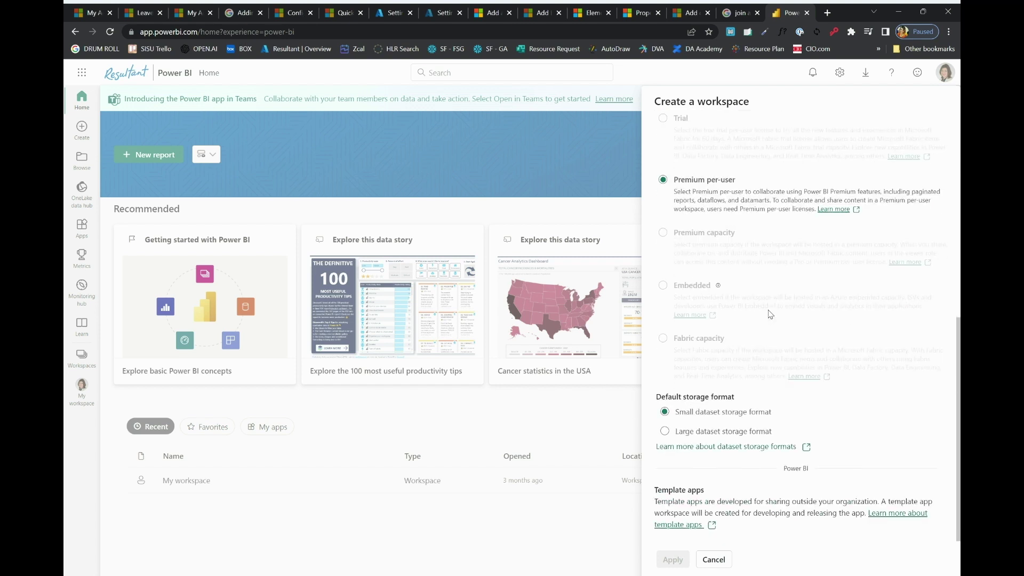
pyautogui.scroll(-1, 750, 187)
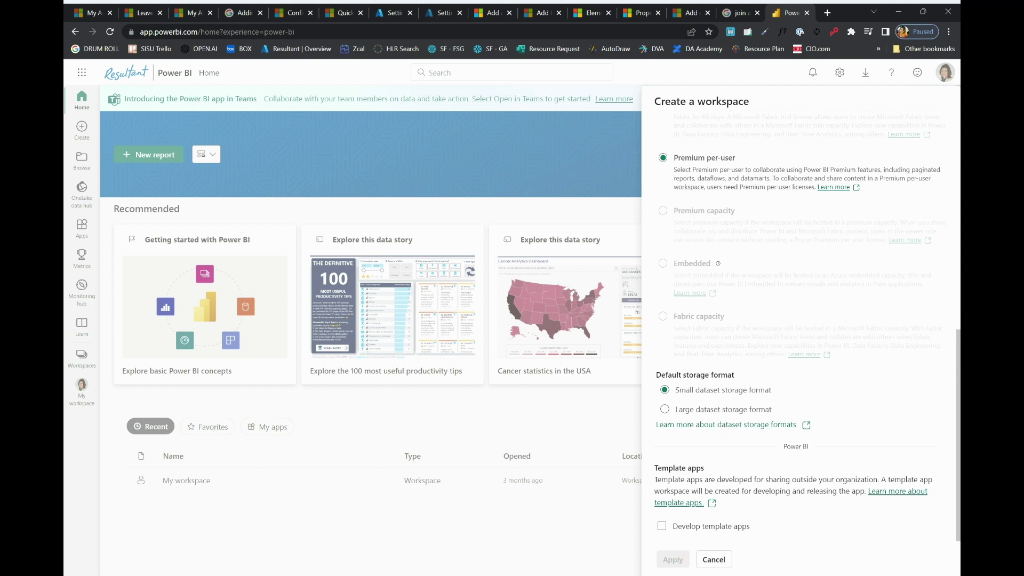
pyautogui.scroll(10, 724, 438)
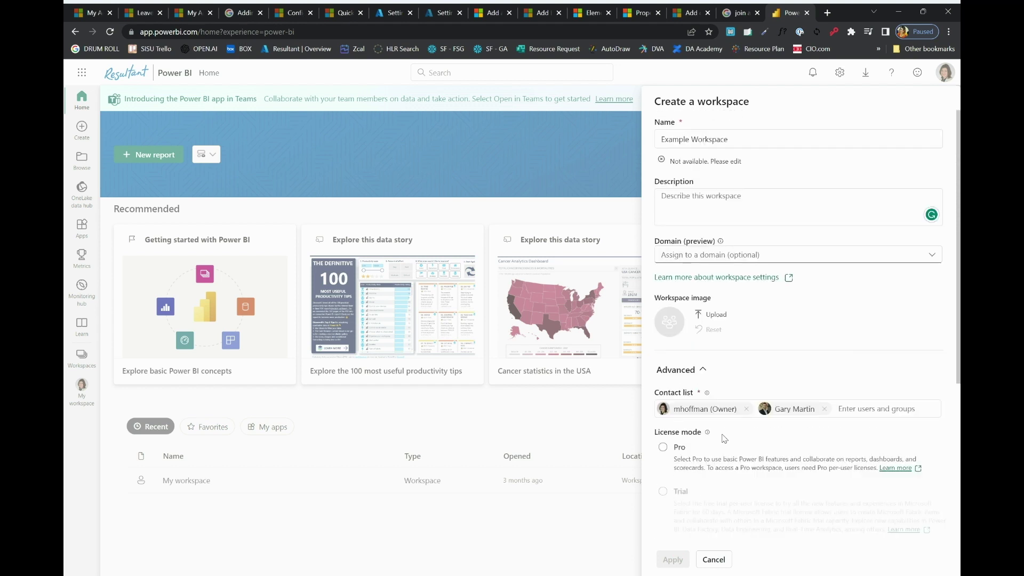
# Switch licensing to Pro, rename it 'Example 1 Workspace', and apply to create it
pyautogui.click(663, 447)
pyautogui.moveTo(673, 161); pyautogui.dragTo(760, 163)
pyautogui.click(687, 137)
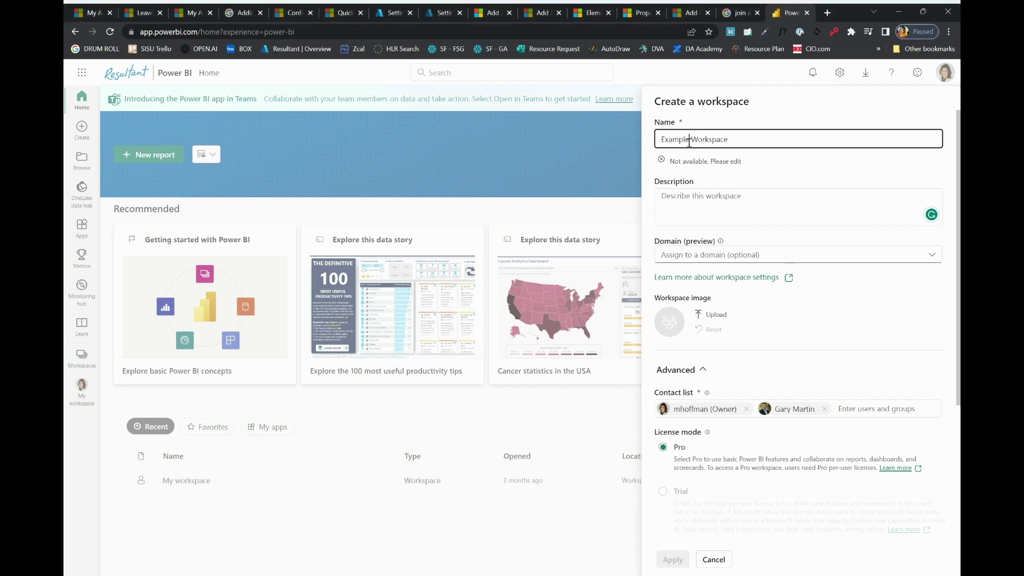
pyautogui.write('1')
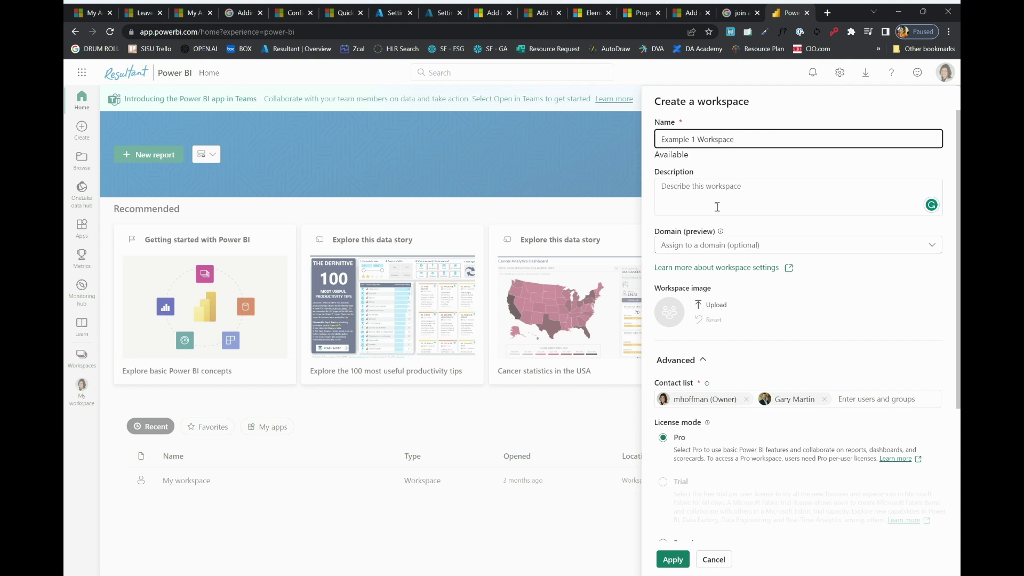
pyautogui.scroll(-4, 761, 337)
pyautogui.scroll(-2, 761, 337)
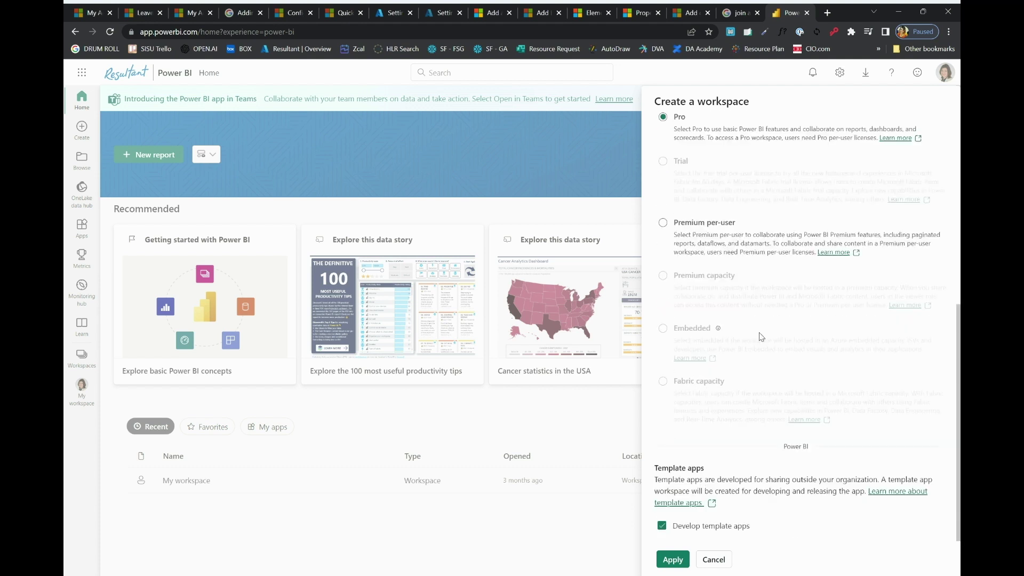
pyautogui.click(674, 559)
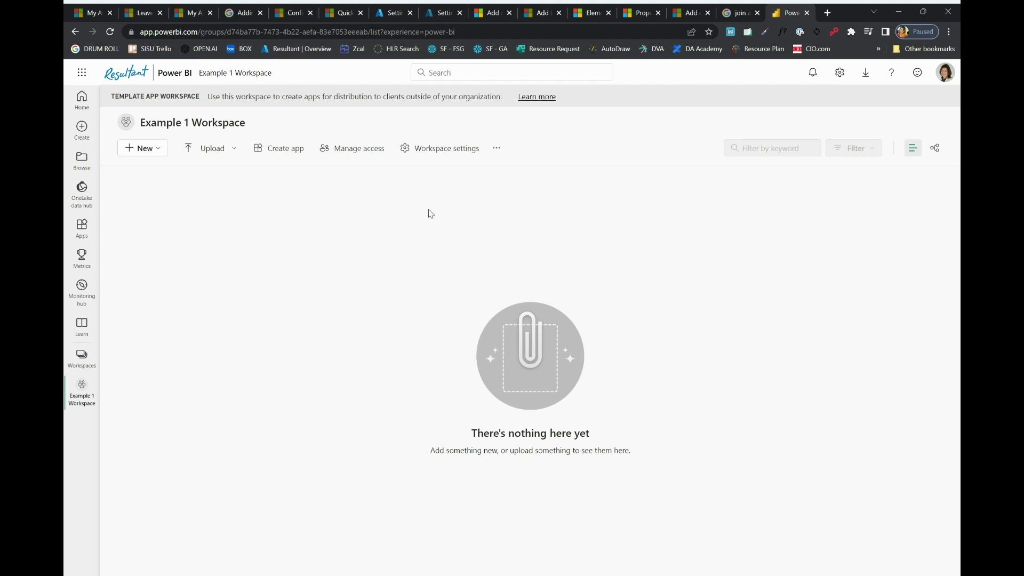
# Open and close Example 1 Workspace's Manage access panel twice to review who has access
pyautogui.click(346, 144)
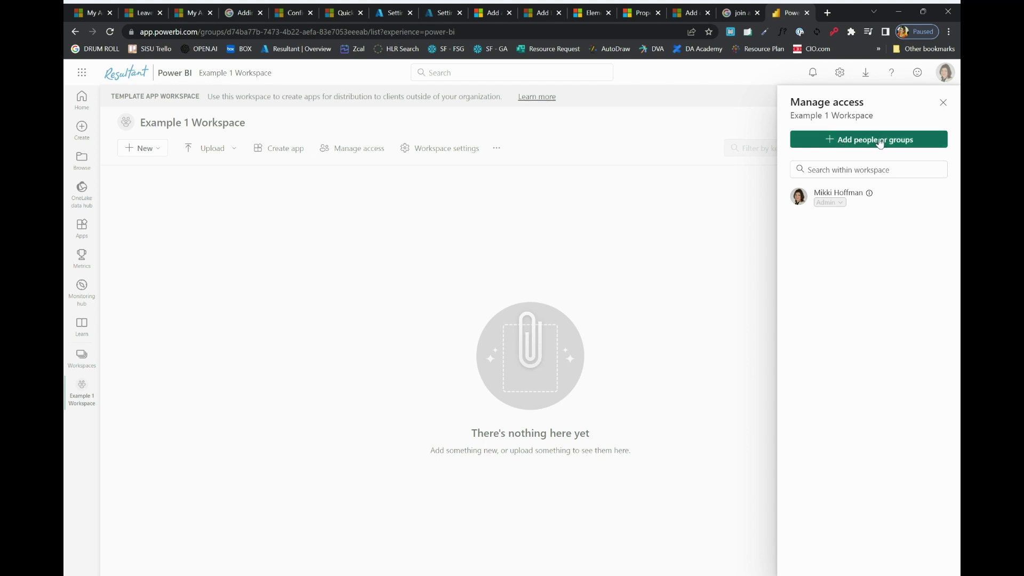
pyautogui.click(943, 102)
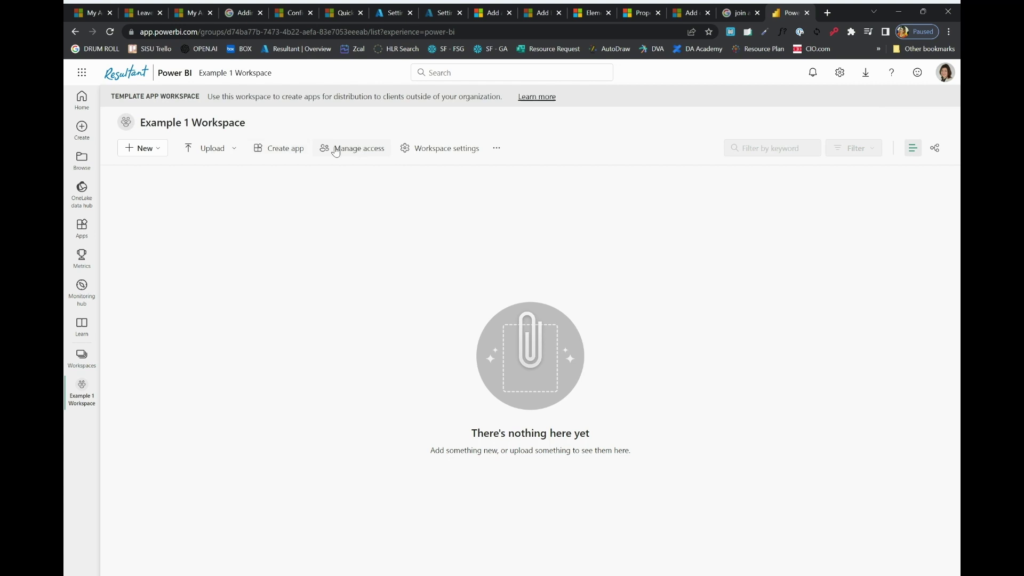
pyautogui.click(362, 152)
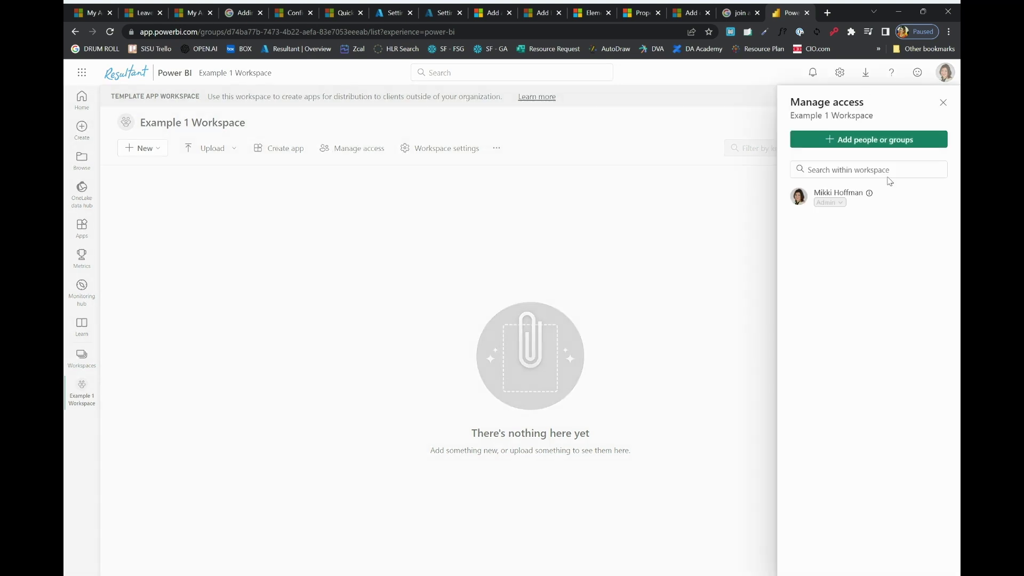
pyautogui.click(942, 104)
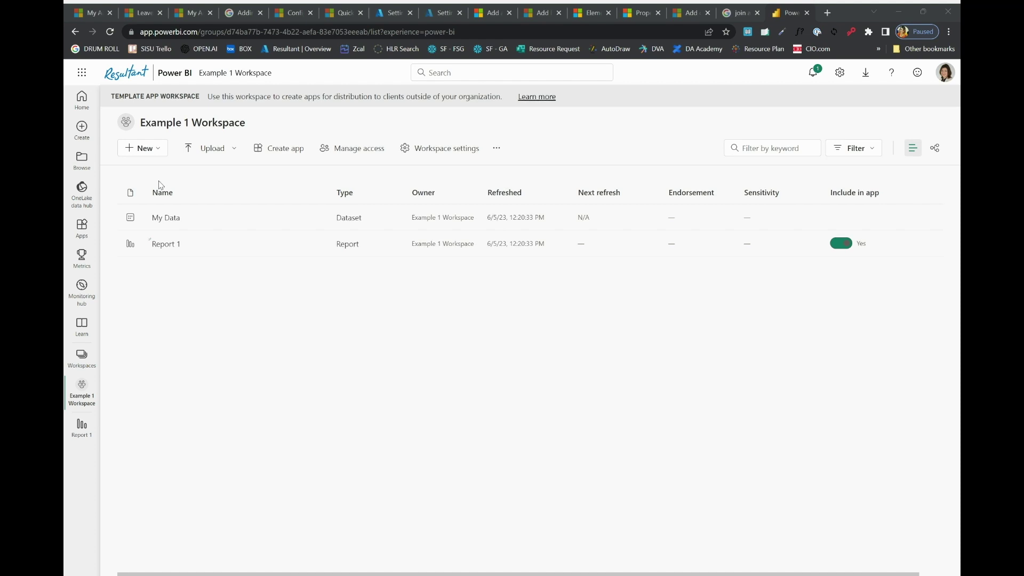
pyautogui.click(159, 151)
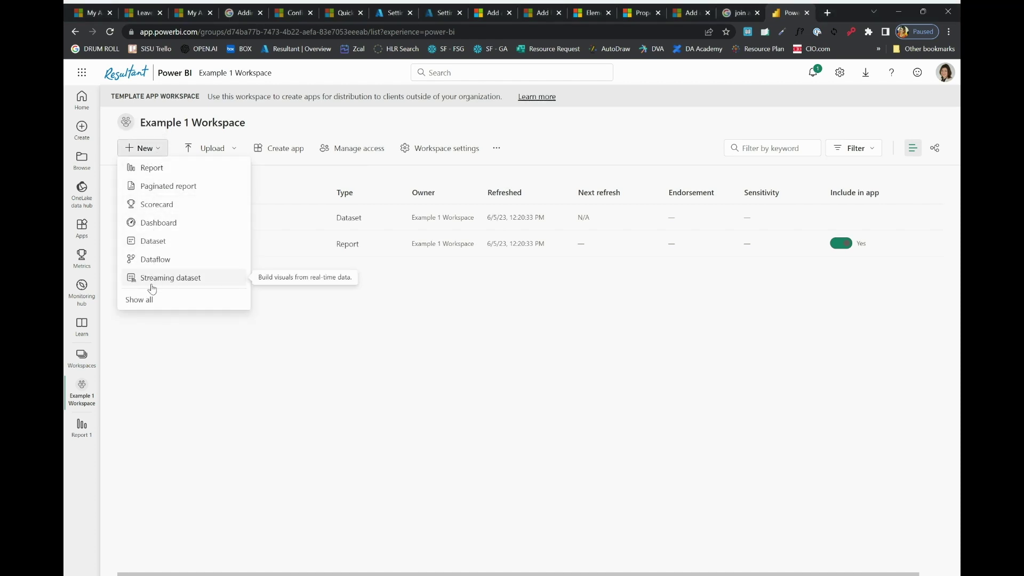
pyautogui.click(207, 389)
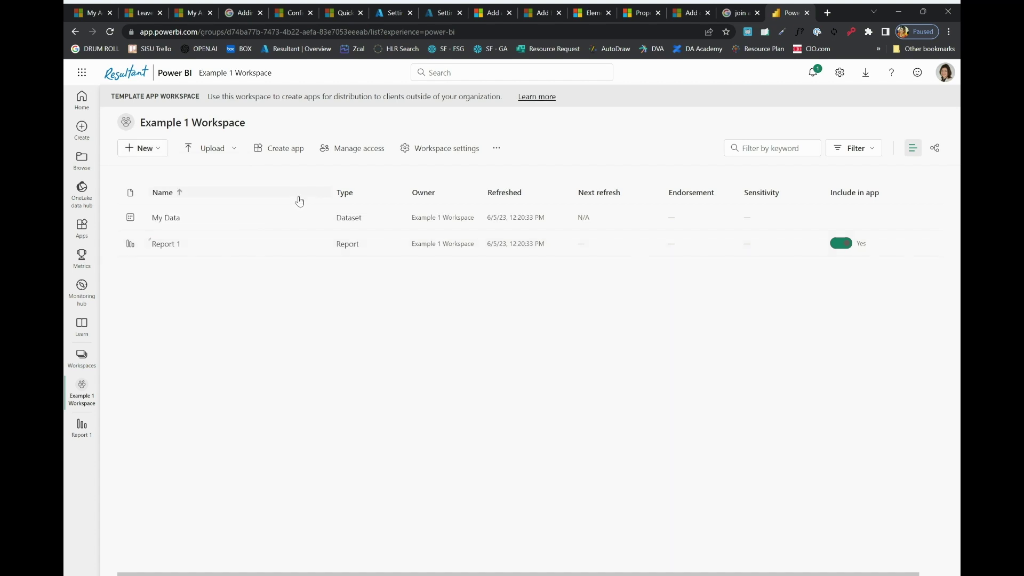